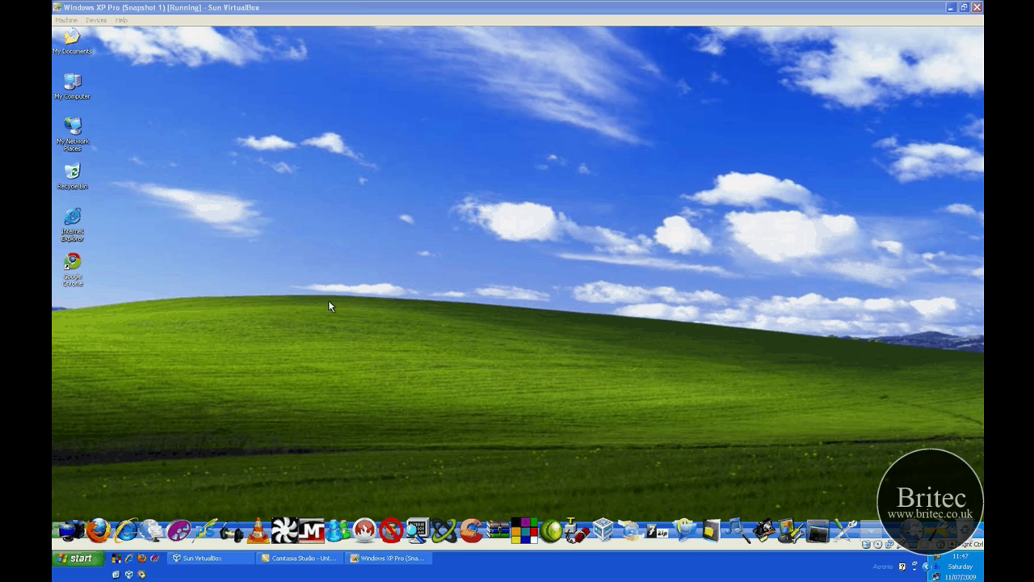
Bring the virtual machine forward and open Local Disk (C:) from My Computer.
{"action": "left_click", "coordinate": [77, 86]}
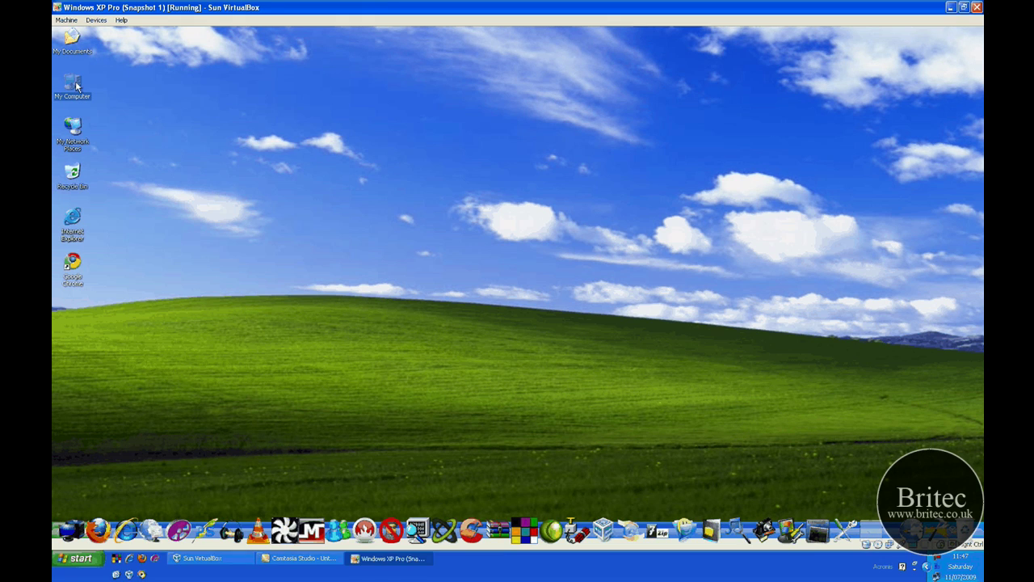
{"action": "double_click", "coordinate": [75, 84]}
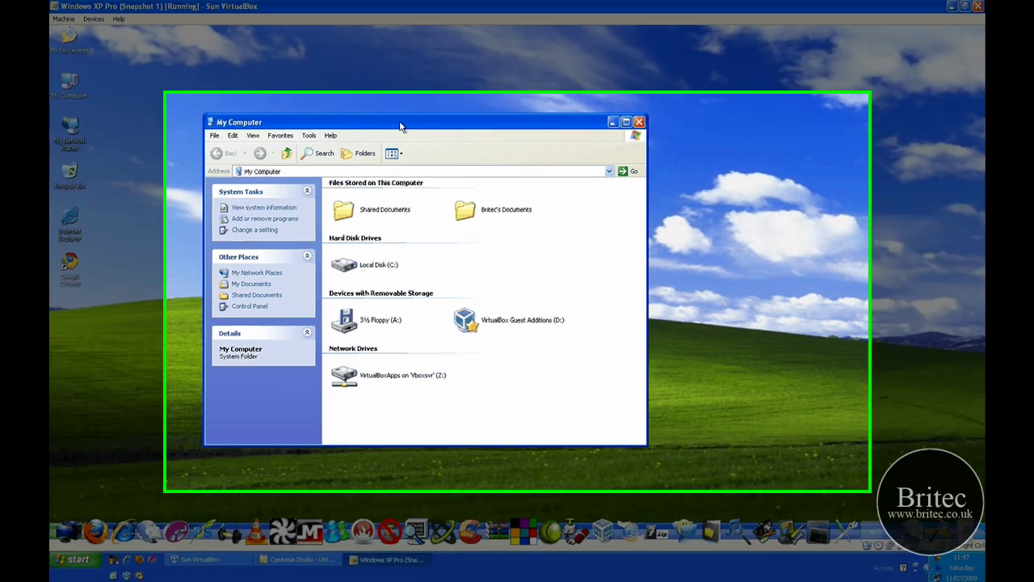
{"action": "double_click", "coordinate": [355, 264]}
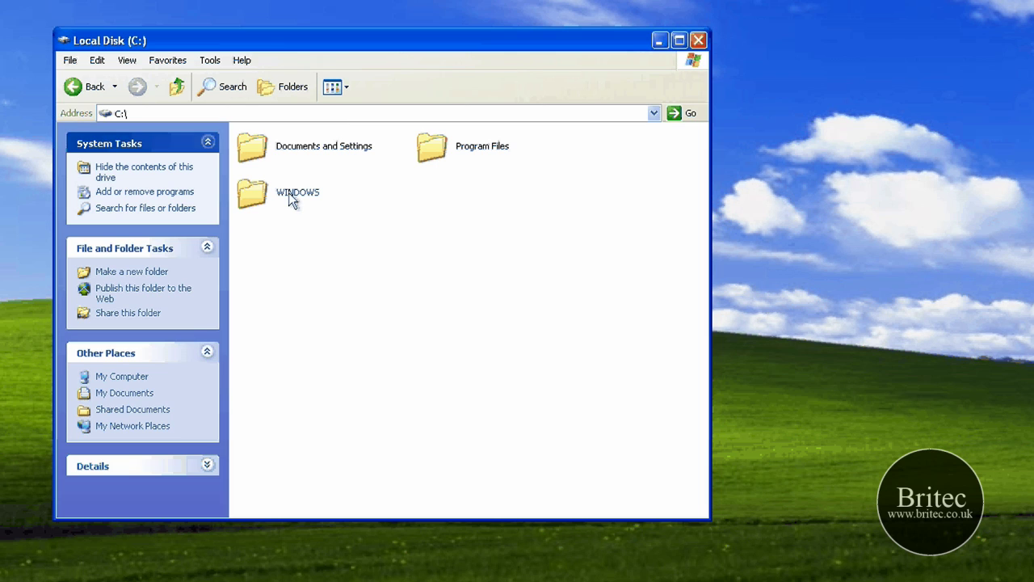
Show hidden files and protected operating system files in Folder Options, then select NTDETECT.
{"action": "key", "text": "alt+t"}
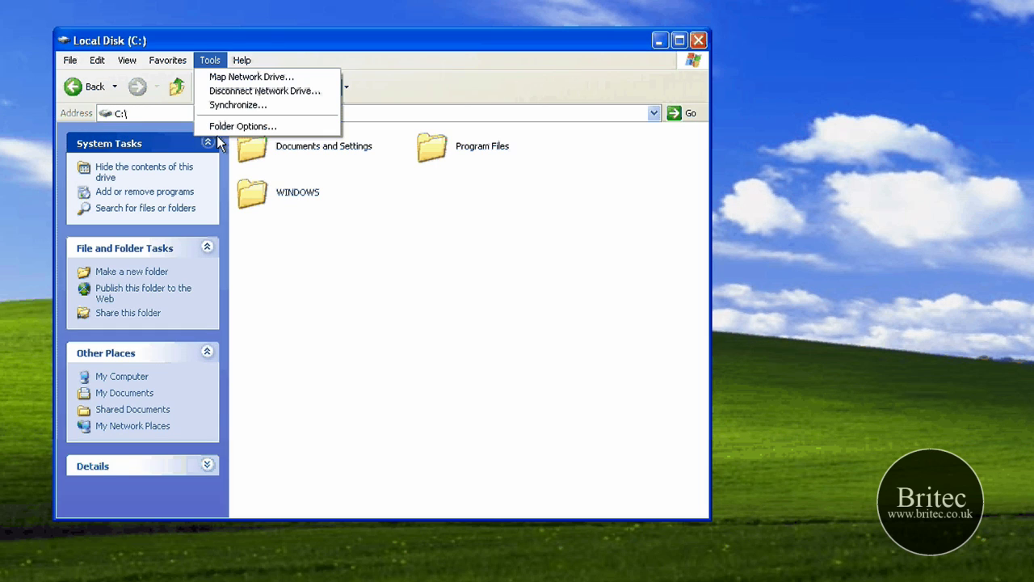
{"action": "left_click", "coordinate": [216, 127]}
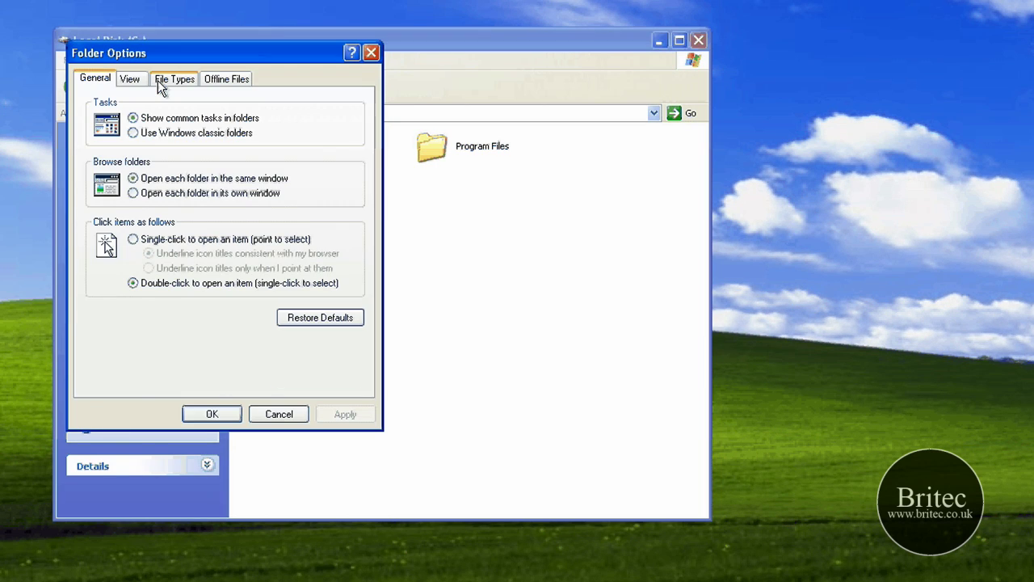
{"action": "left_click", "coordinate": [129, 78]}
{"action": "left_click", "coordinate": [131, 335]}
{"action": "scroll", "coordinate": [160, 325], "scroll_direction": "down", "scroll_amount": 1}
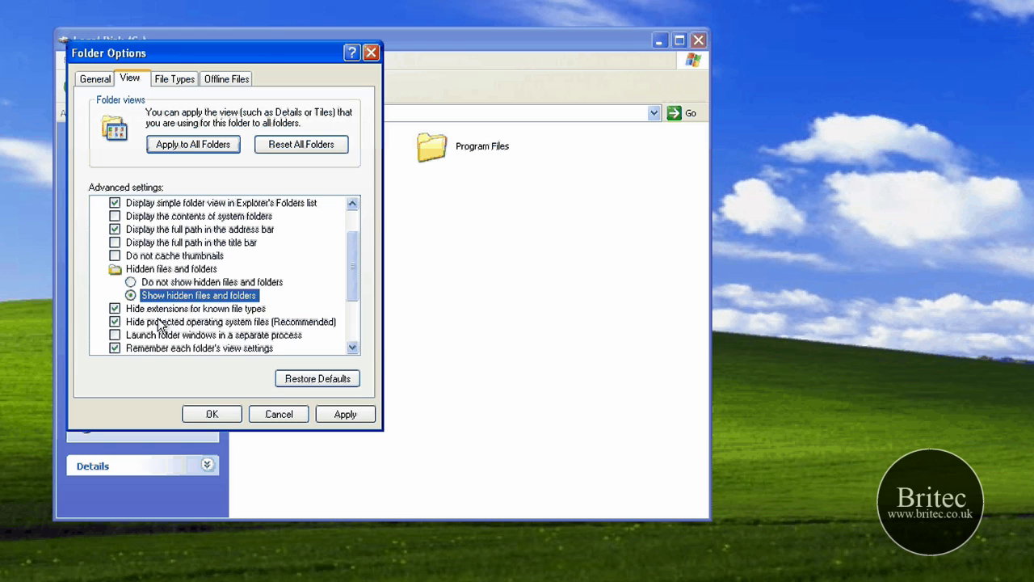
{"action": "left_click", "coordinate": [159, 323]}
{"action": "left_click", "coordinate": [485, 327]}
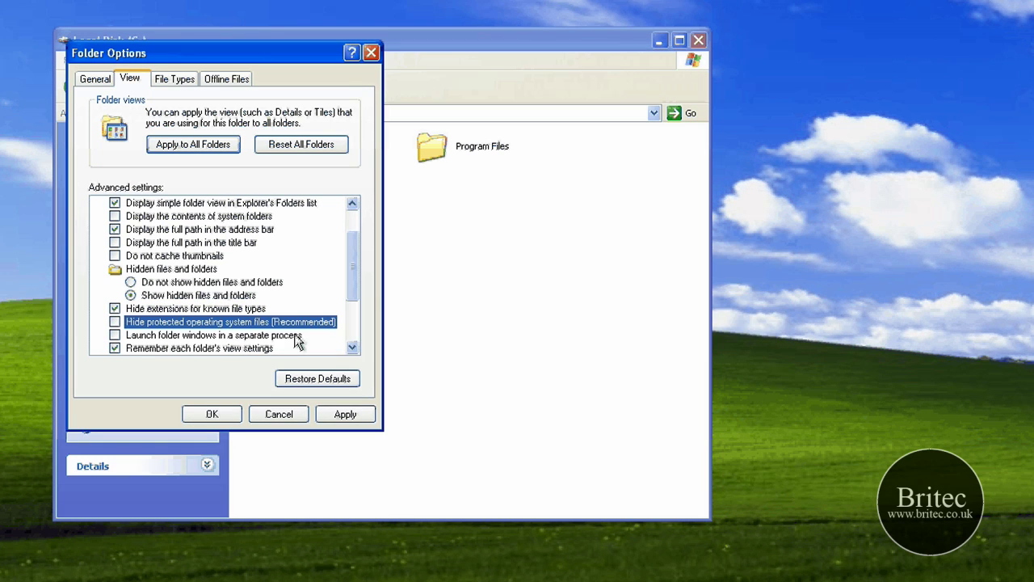
{"action": "left_click", "coordinate": [345, 414]}
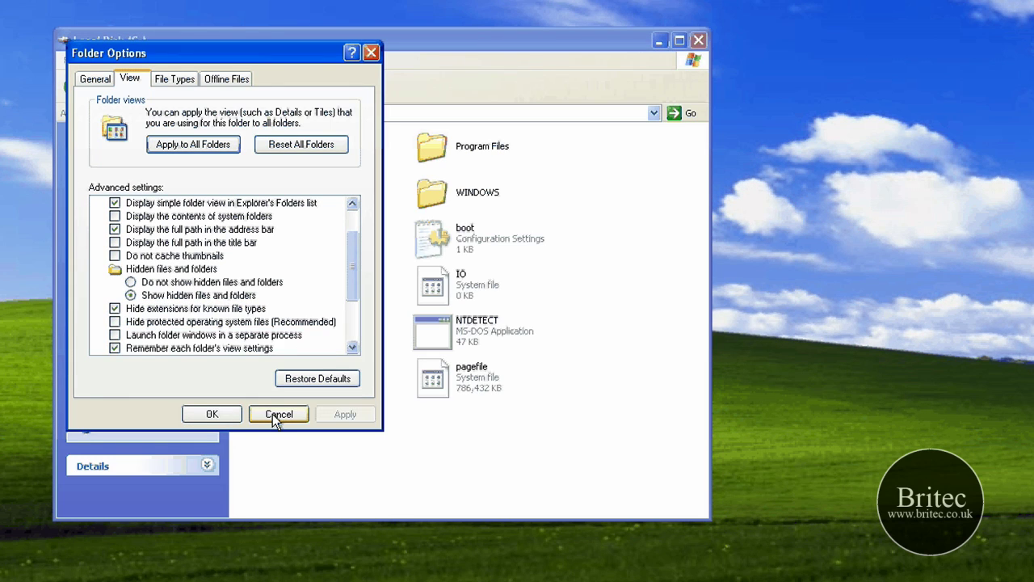
{"action": "left_click", "coordinate": [278, 414]}
{"action": "left_click", "coordinate": [493, 331]}
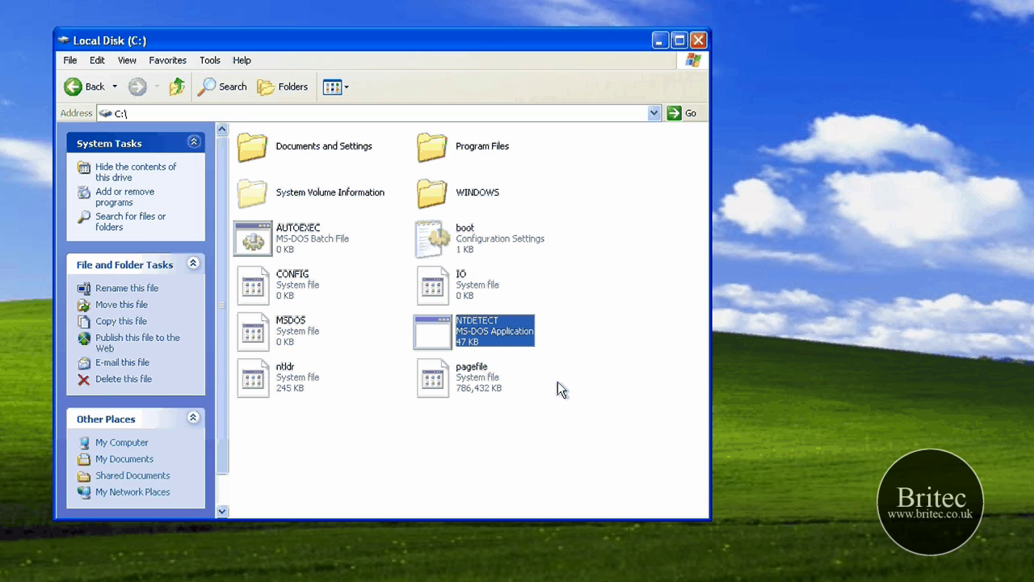
Delete ntldr and NTDETECT, confirming Yes and Yes to All, then minimize the drive window.
{"action": "left_click", "coordinate": [297, 376], "text": "ctrl"}
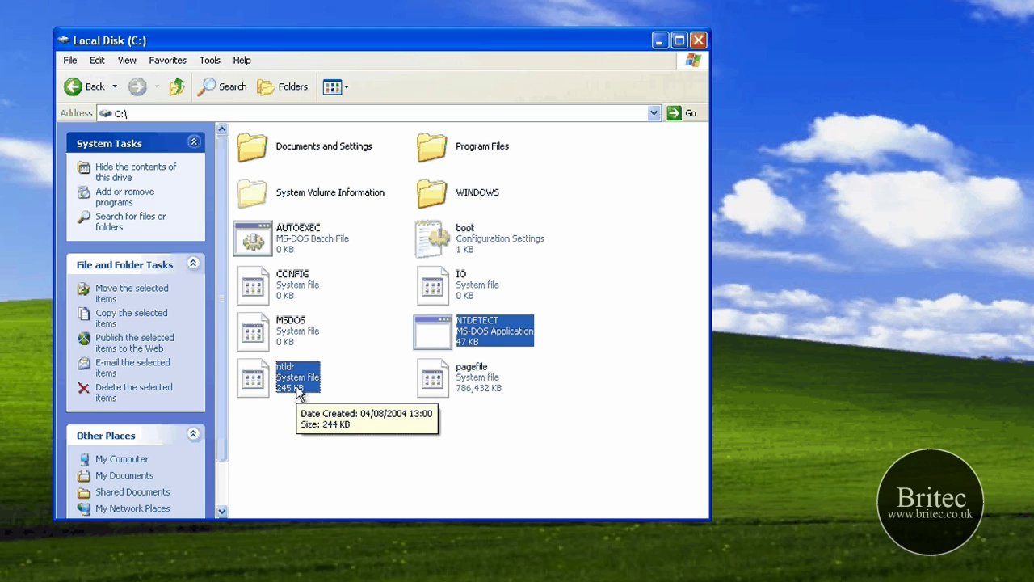
{"action": "key", "text": "Delete"}
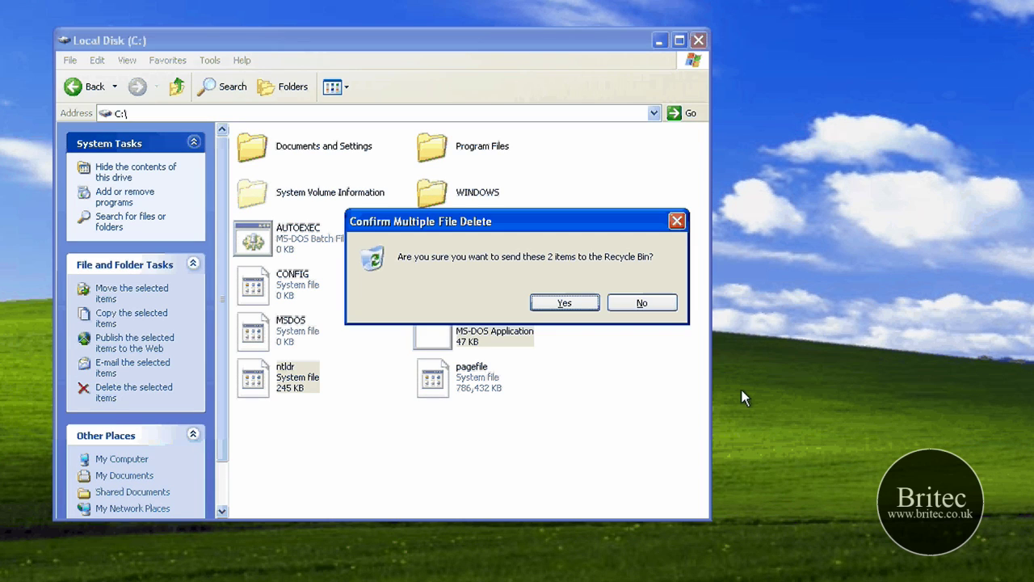
{"action": "left_click", "coordinate": [553, 304]}
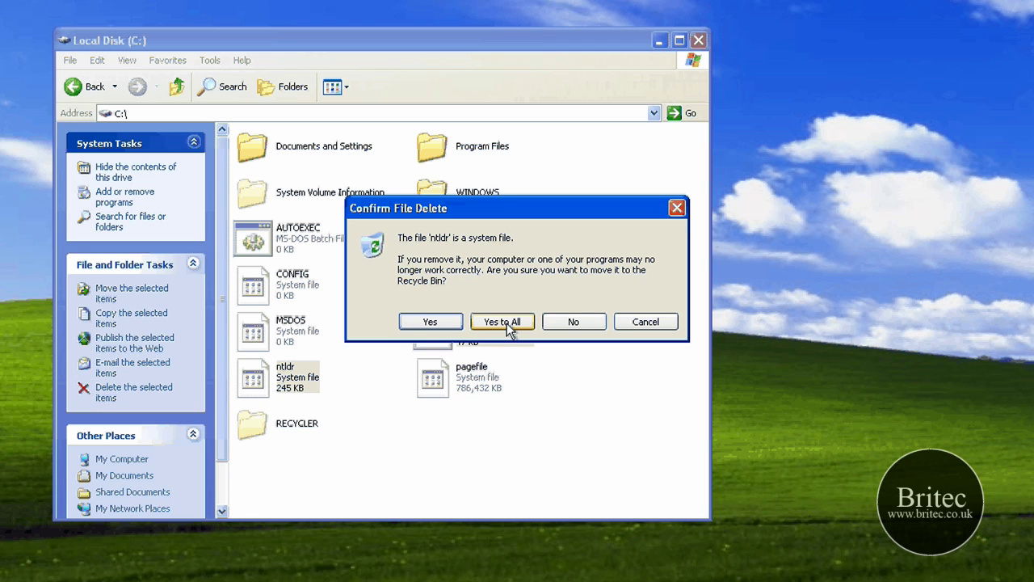
{"action": "left_click", "coordinate": [507, 323]}
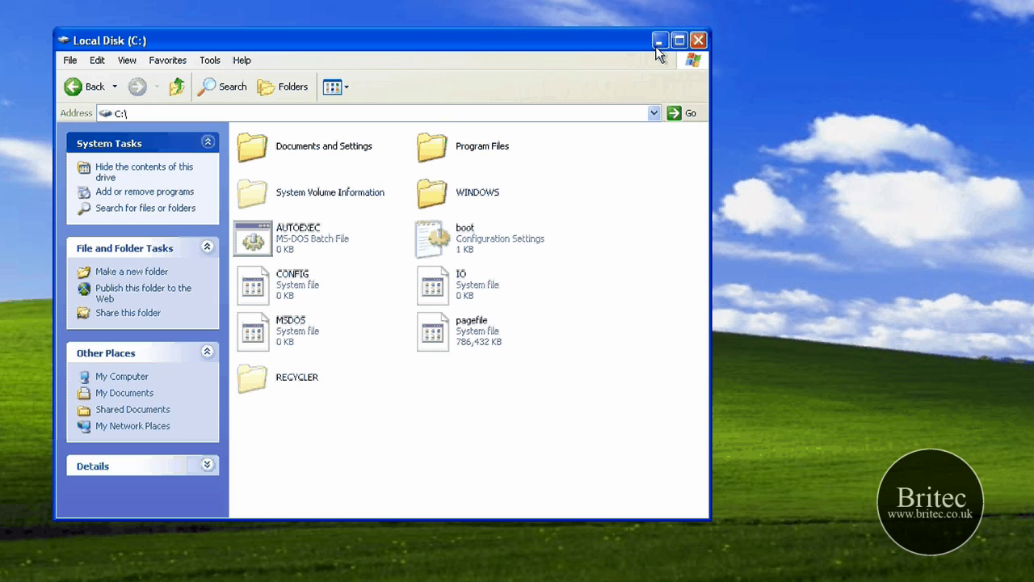
{"action": "left_click", "coordinate": [660, 41]}
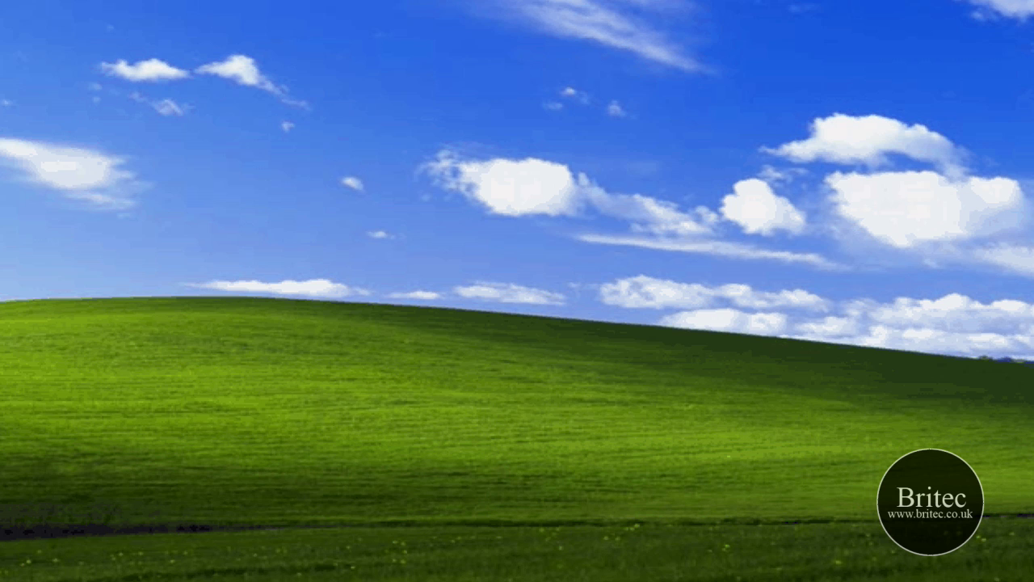
Restart Windows XP from the Start menu and dismiss the mouse integration notice.
{"action": "key", "text": "super"}
{"action": "key", "text": "u"}
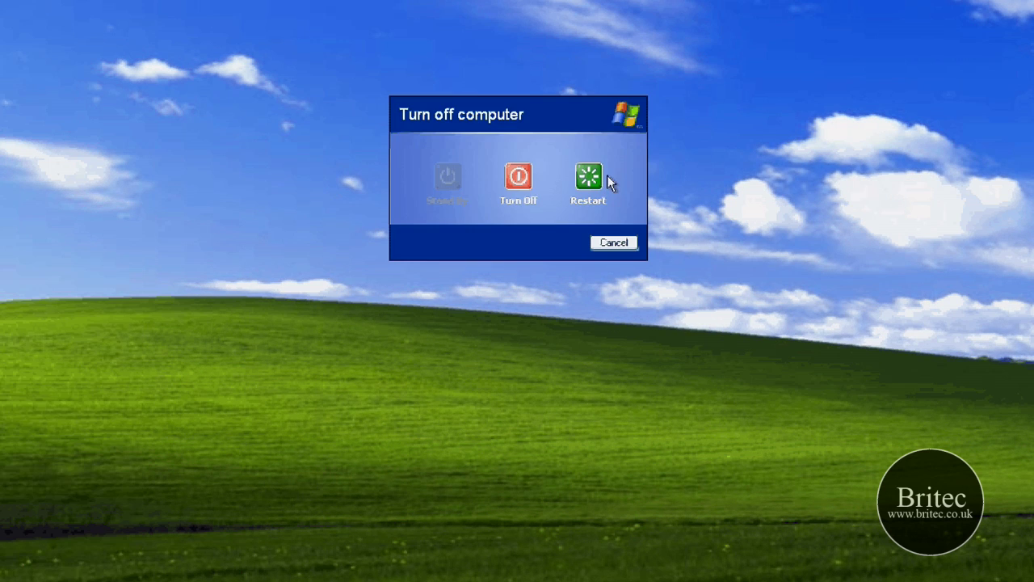
{"action": "key", "text": "Escape"}
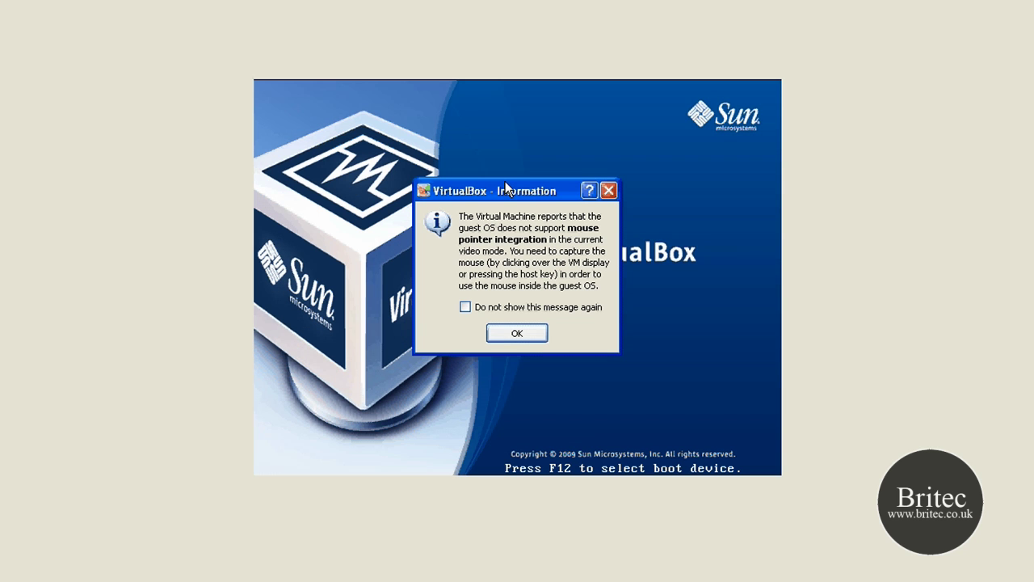
{"action": "left_click", "coordinate": [525, 338]}
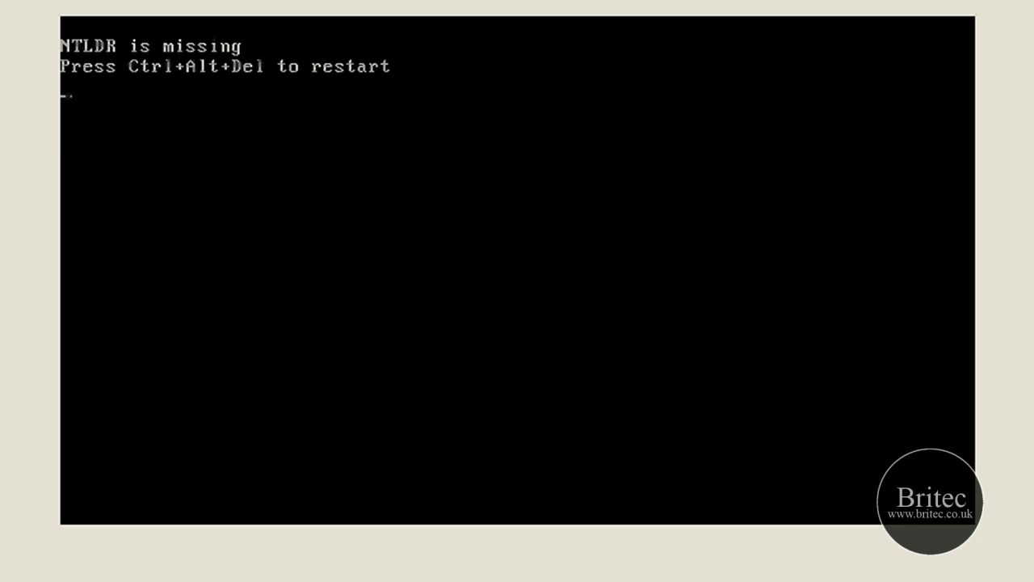
Reset the virtual machine with Host+R and dismiss the 16-bit colour depth notice.
{"action": "key", "text": "ctrl+r"}
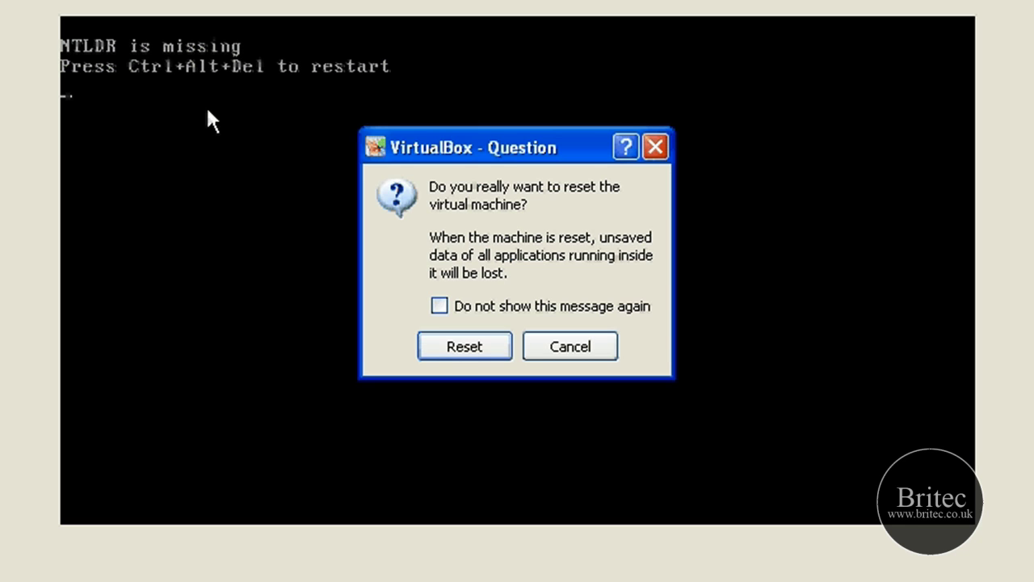
{"action": "left_click", "coordinate": [443, 346]}
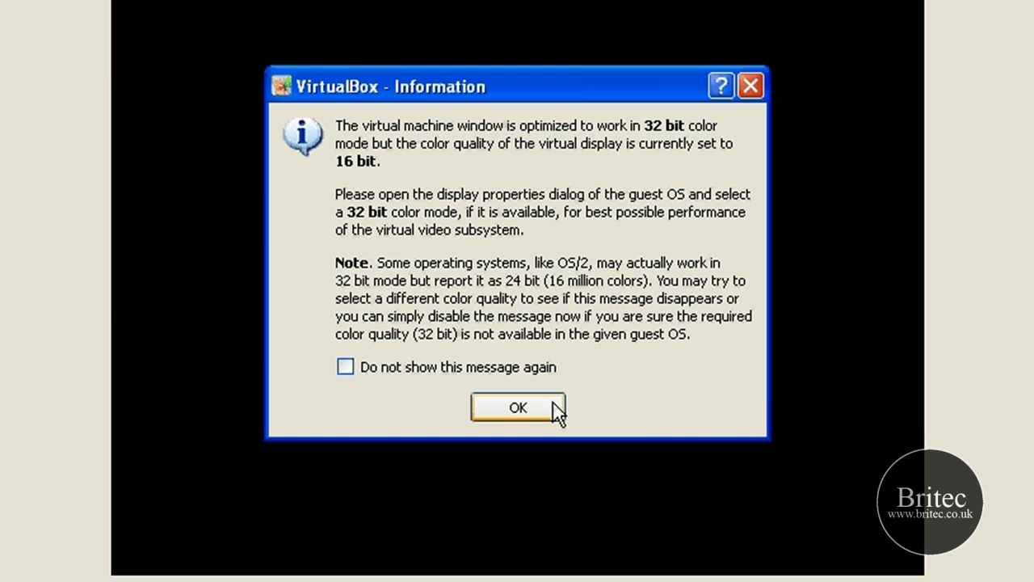
{"action": "left_click", "coordinate": [549, 406]}
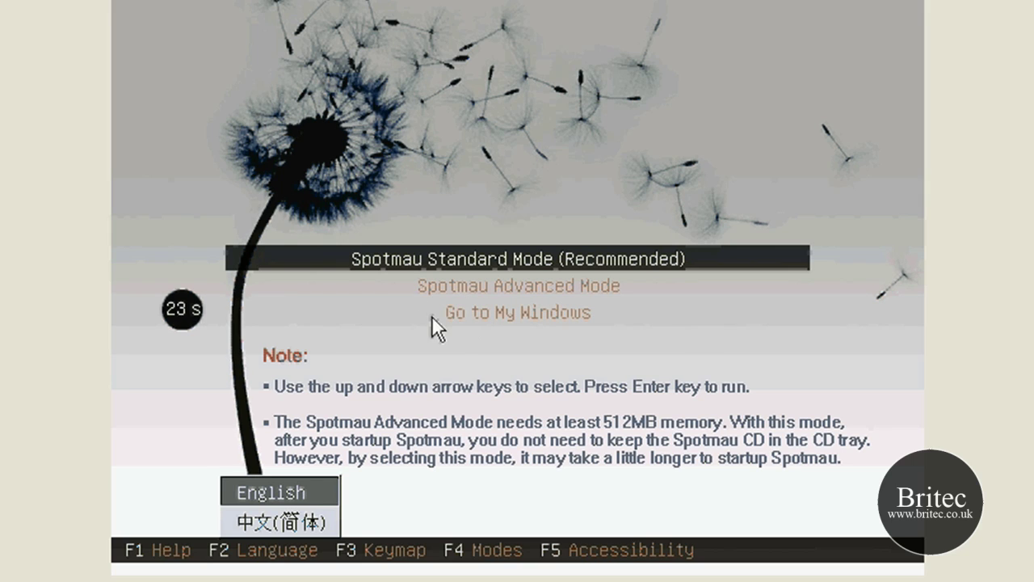
Skip the language popup, boot Spotmau Standard Mode (Recommended), and dismiss the colour notice.
{"action": "key", "text": "Escape"}
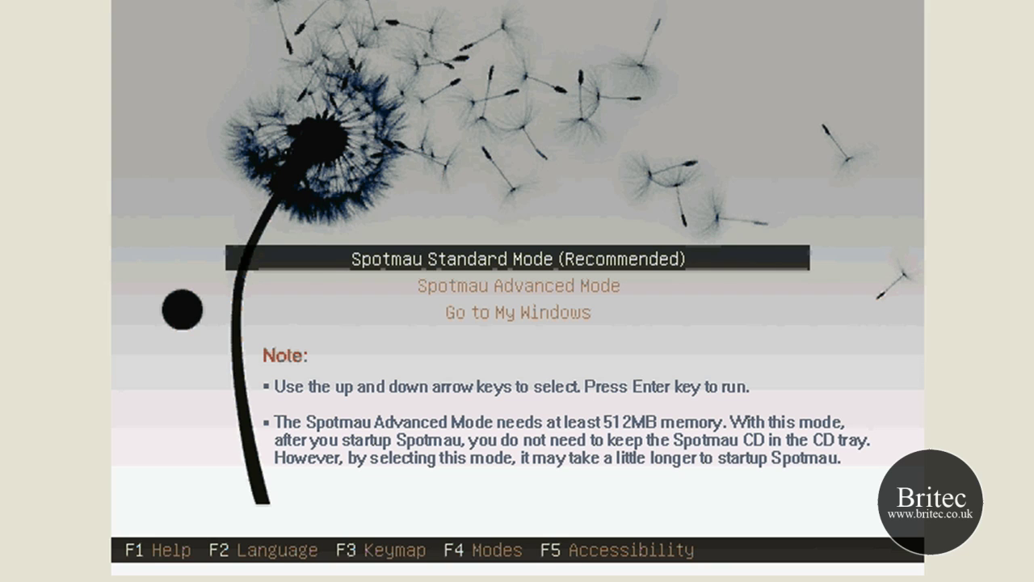
{"action": "key", "text": "Return"}
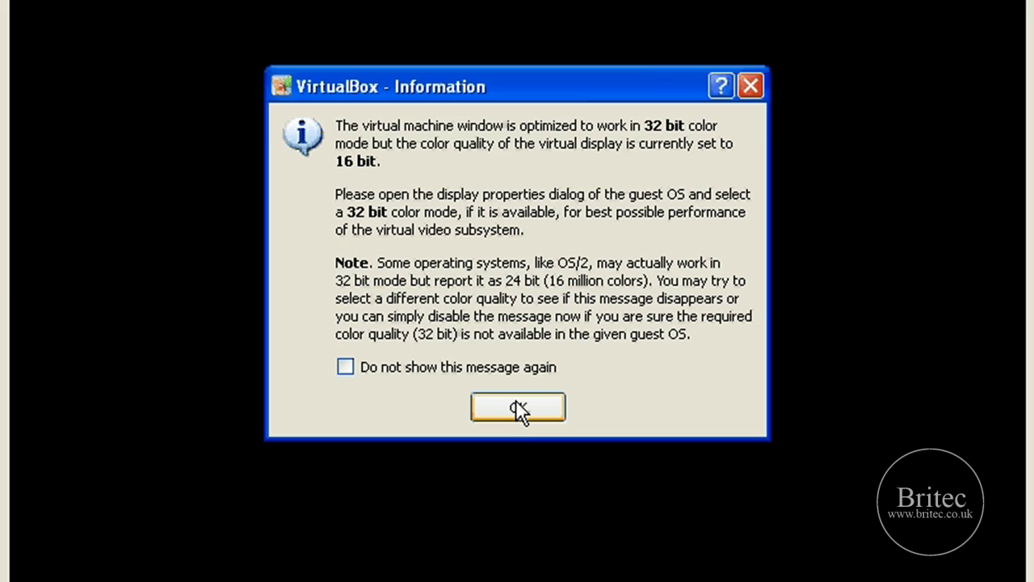
{"action": "left_click", "coordinate": [517, 407]}
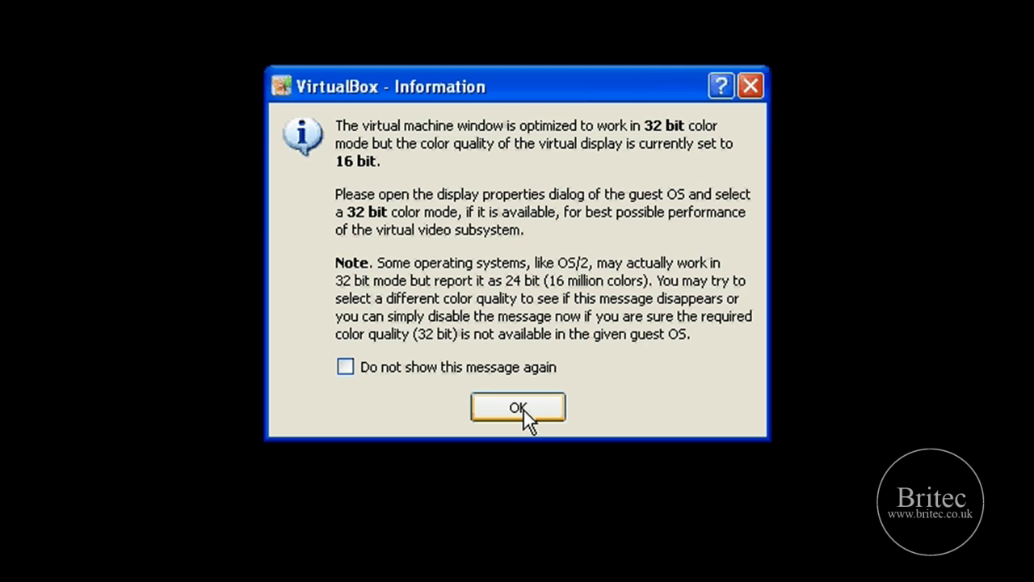
Dismiss the colour notice and open the Windows Recovery tool under Windows Recovery.
{"action": "left_click", "coordinate": [520, 408]}
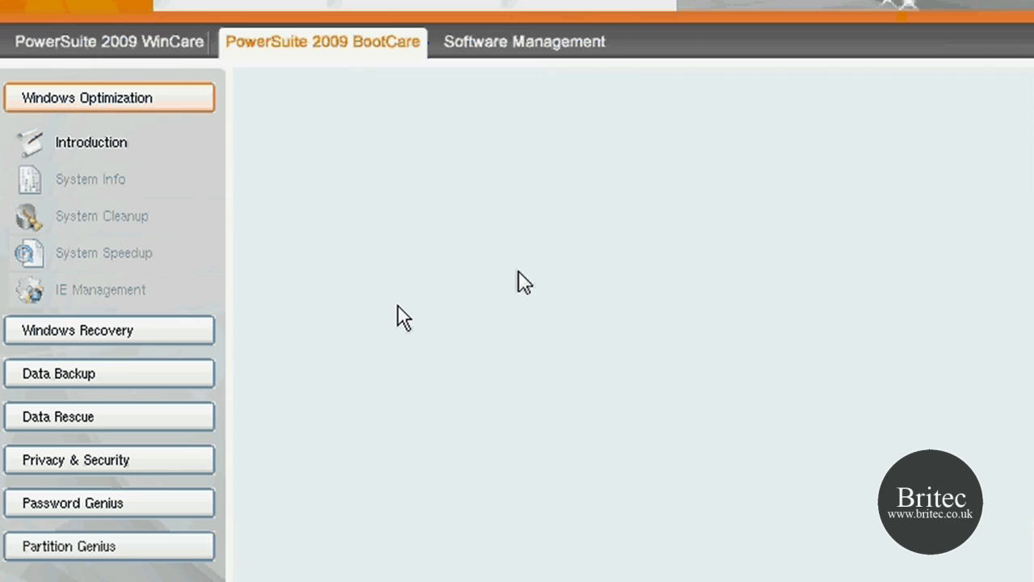
{"action": "left_click", "coordinate": [184, 143]}
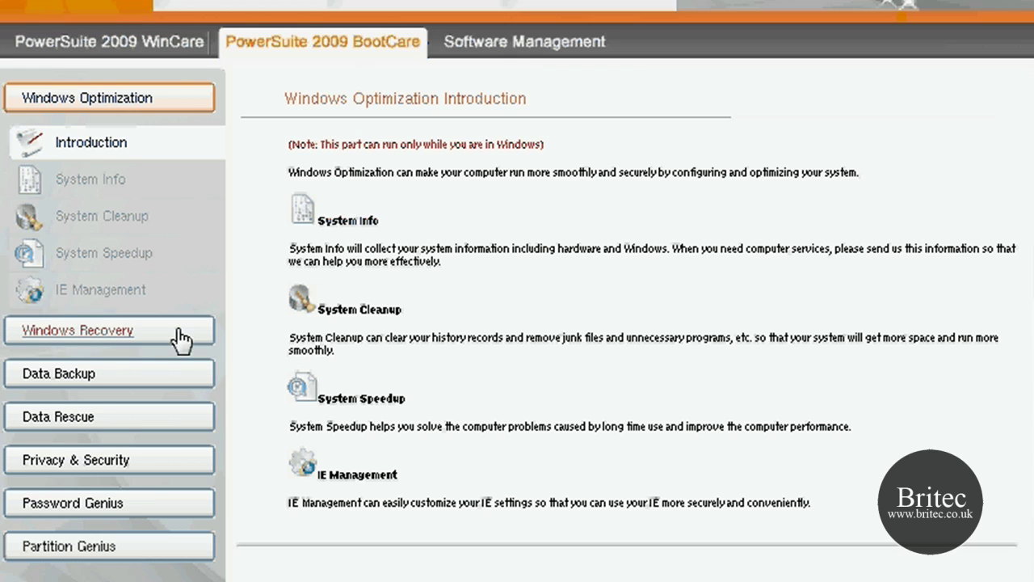
{"action": "left_click", "coordinate": [87, 329]}
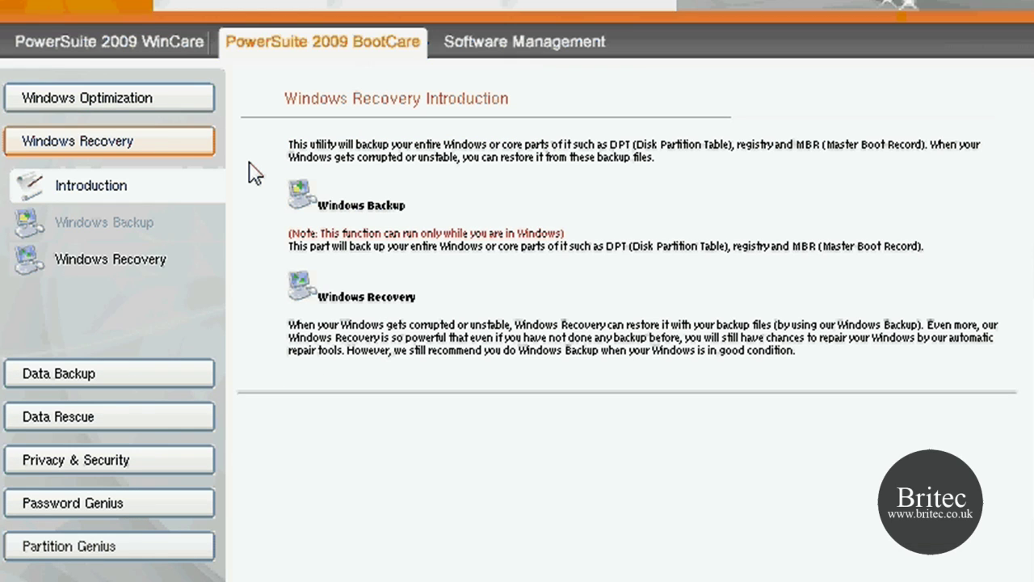
{"action": "left_click", "coordinate": [101, 260]}
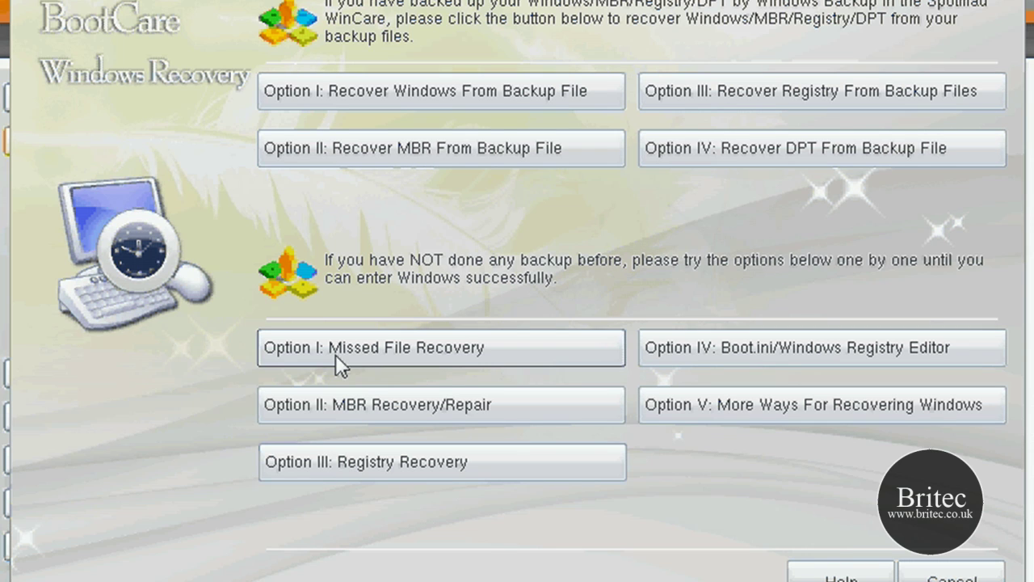
Run Option I: Missed File Recovery and scan Microsoft Windows XP (C:\).
{"action": "left_click", "coordinate": [277, 348]}
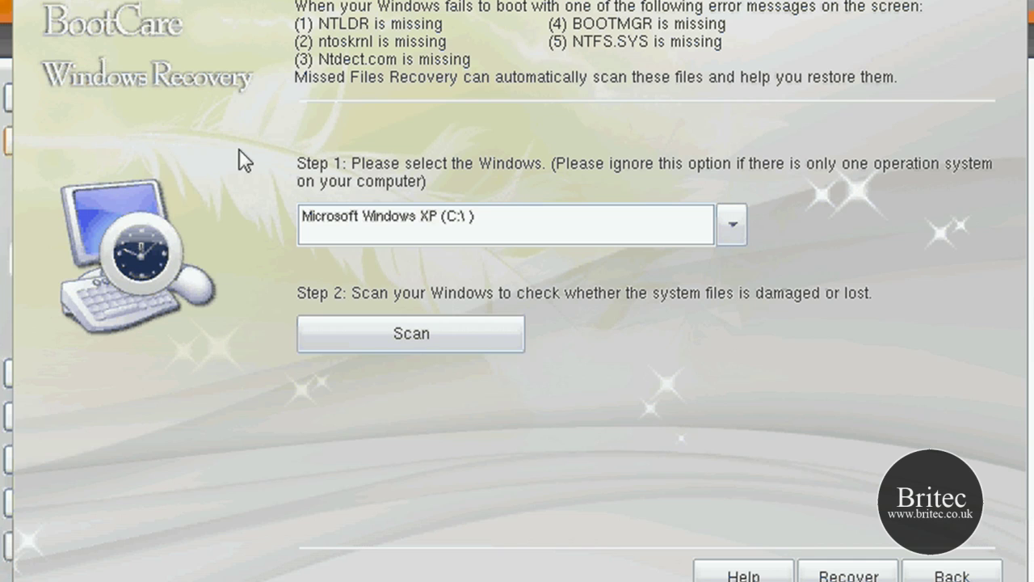
{"action": "left_click", "coordinate": [735, 223]}
{"action": "left_click", "coordinate": [737, 221]}
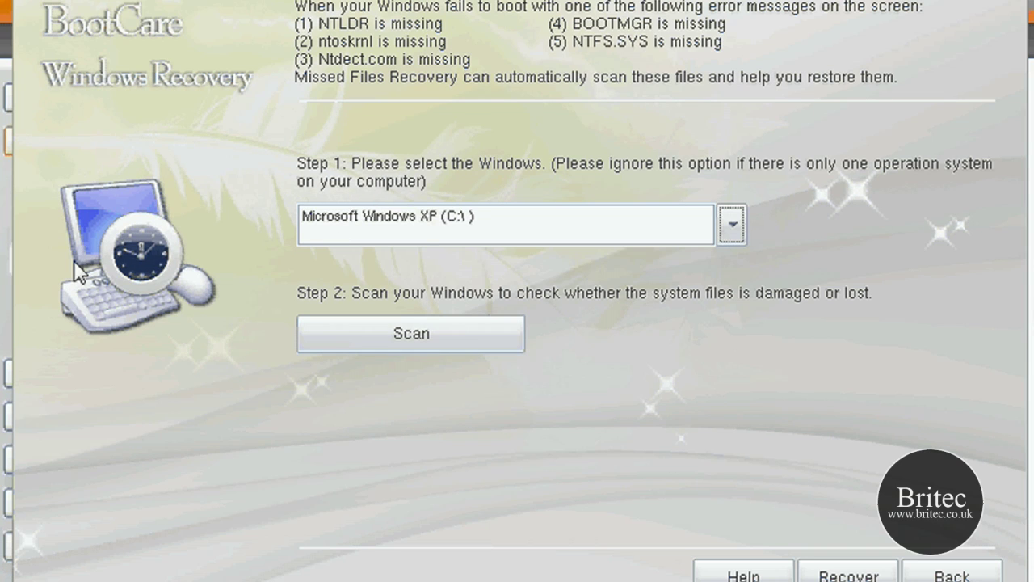
{"action": "left_click", "coordinate": [387, 331]}
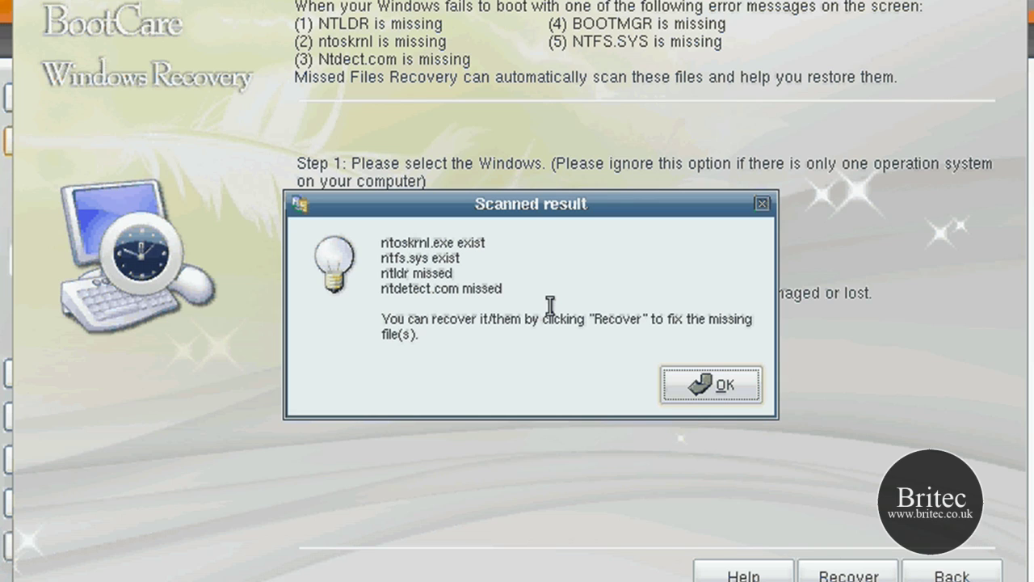
Recover the missing files, keeping ntfs.sys and allowing ntdetect.com and ntldr to be overwritten.
{"action": "left_click", "coordinate": [722, 392]}
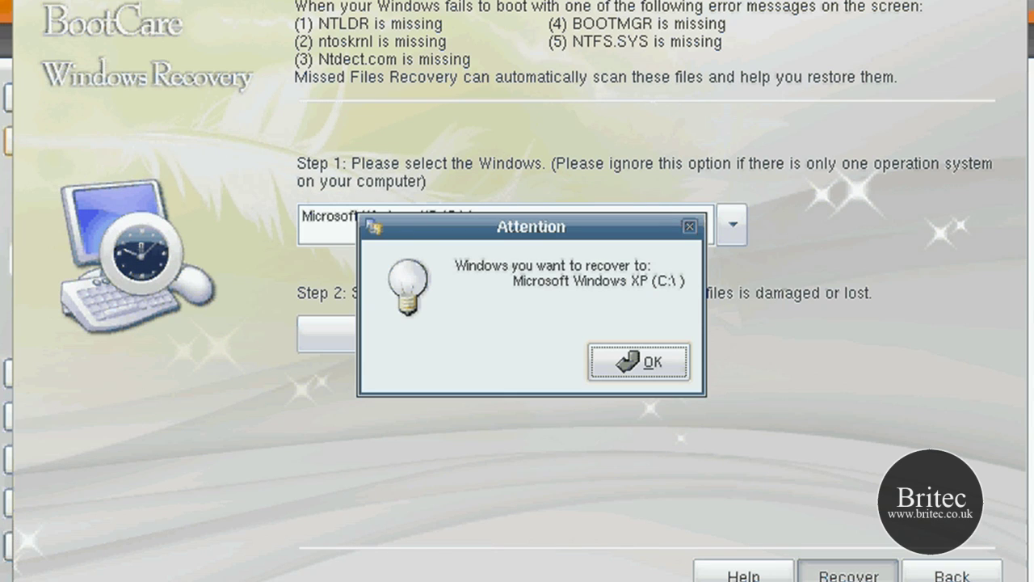
{"action": "left_click", "coordinate": [648, 367]}
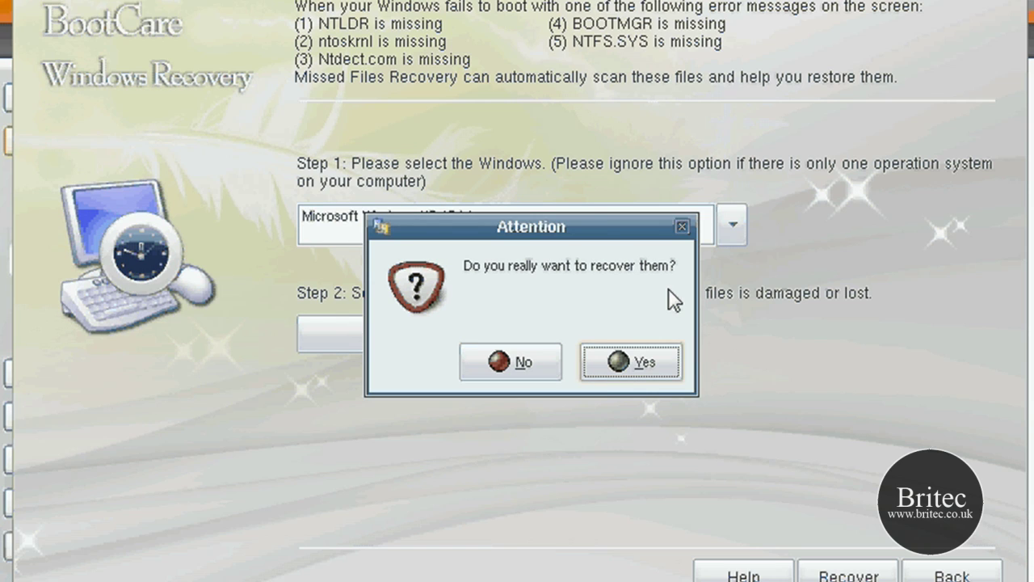
{"action": "left_click", "coordinate": [631, 364]}
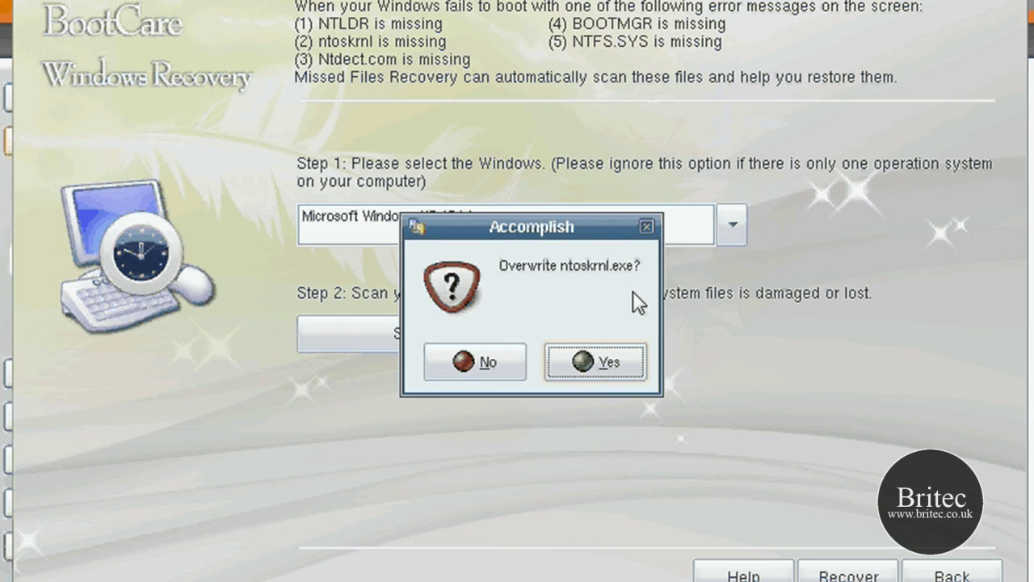
{"action": "left_click", "coordinate": [475, 371]}
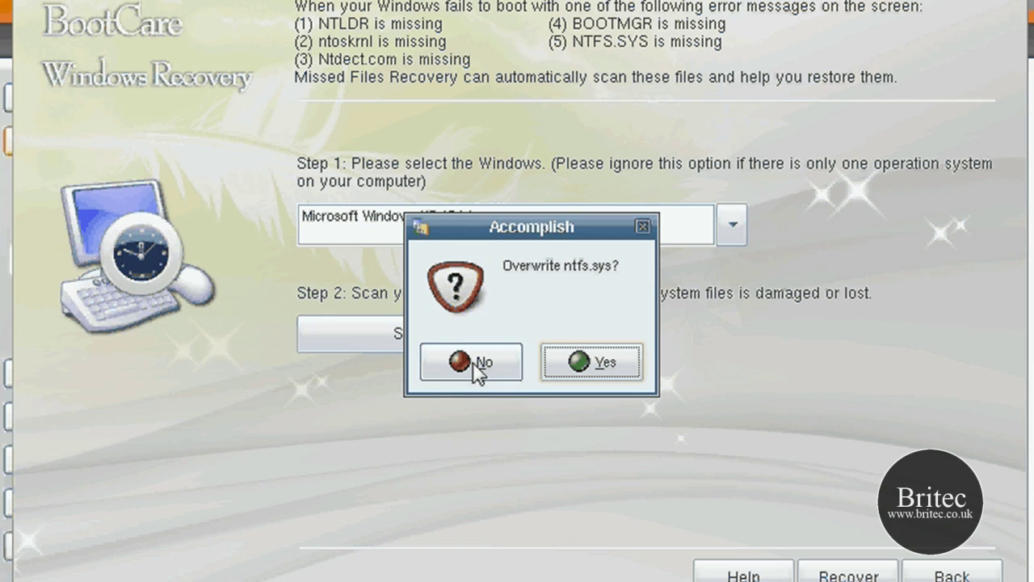
{"action": "left_click", "coordinate": [622, 363]}
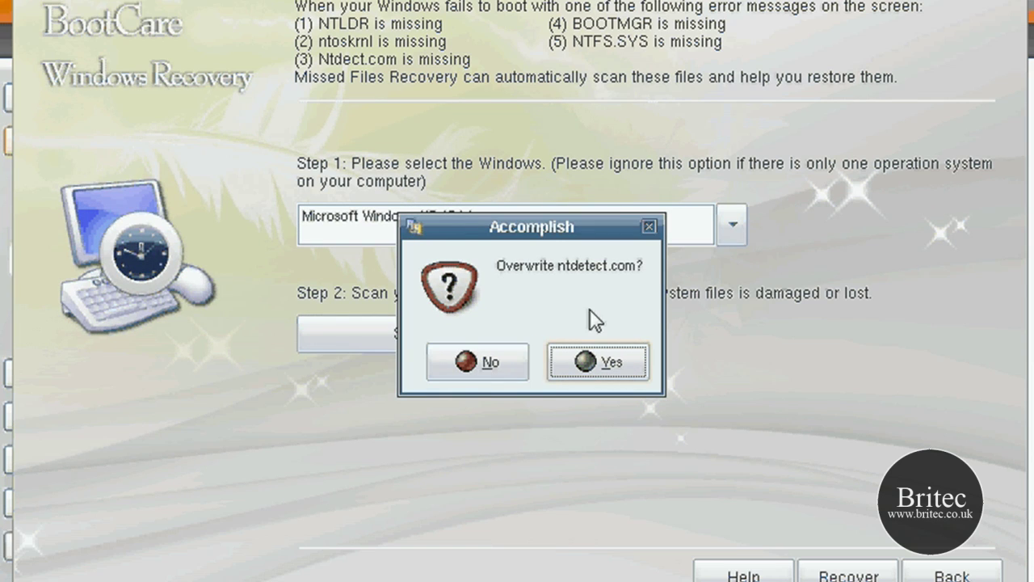
{"action": "left_click", "coordinate": [622, 370]}
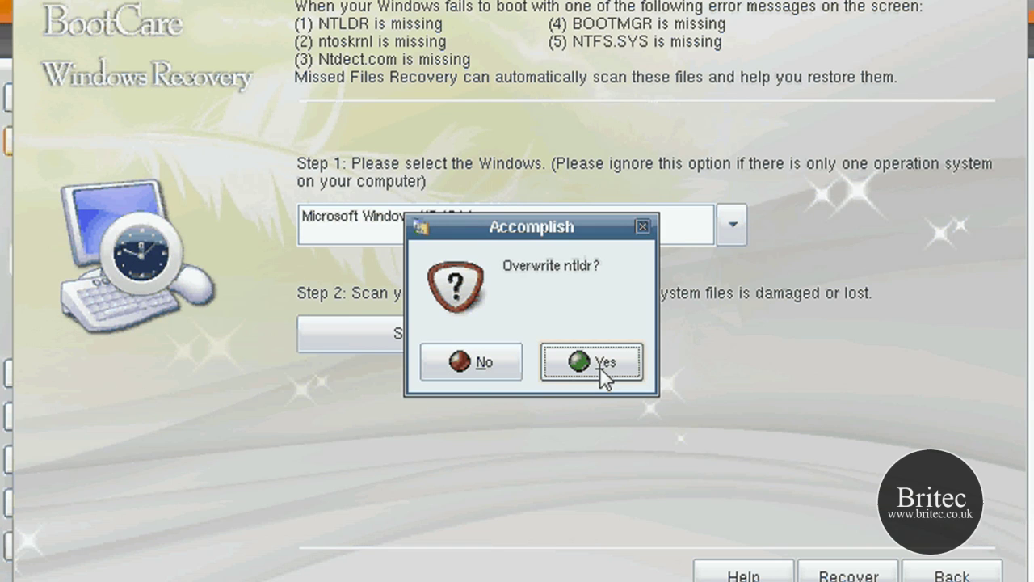
{"action": "left_click", "coordinate": [599, 367]}
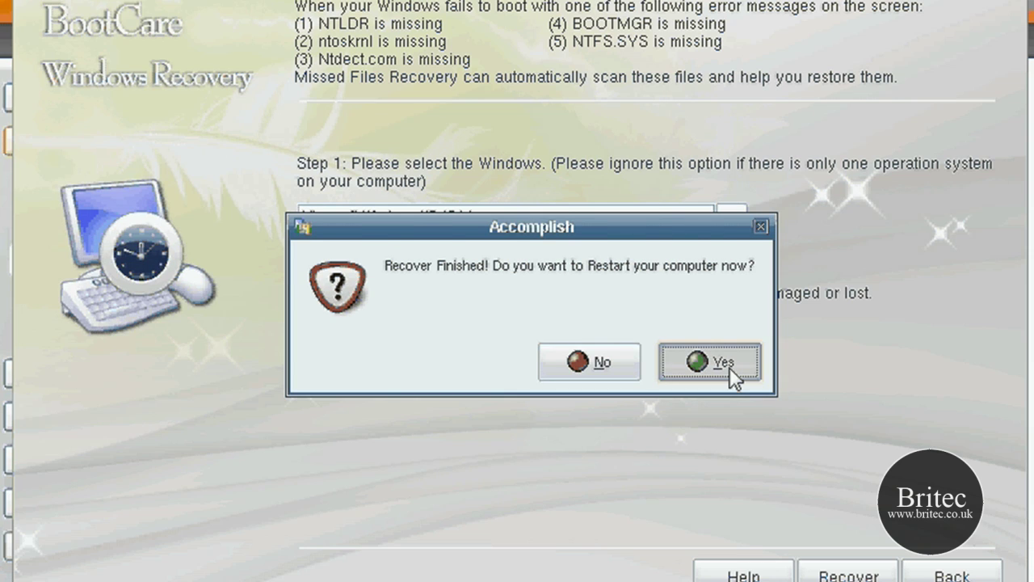
Accept the restart, dismiss the colour notice, and boot Windows XP after removing the disc.
{"action": "left_click", "coordinate": [728, 367]}
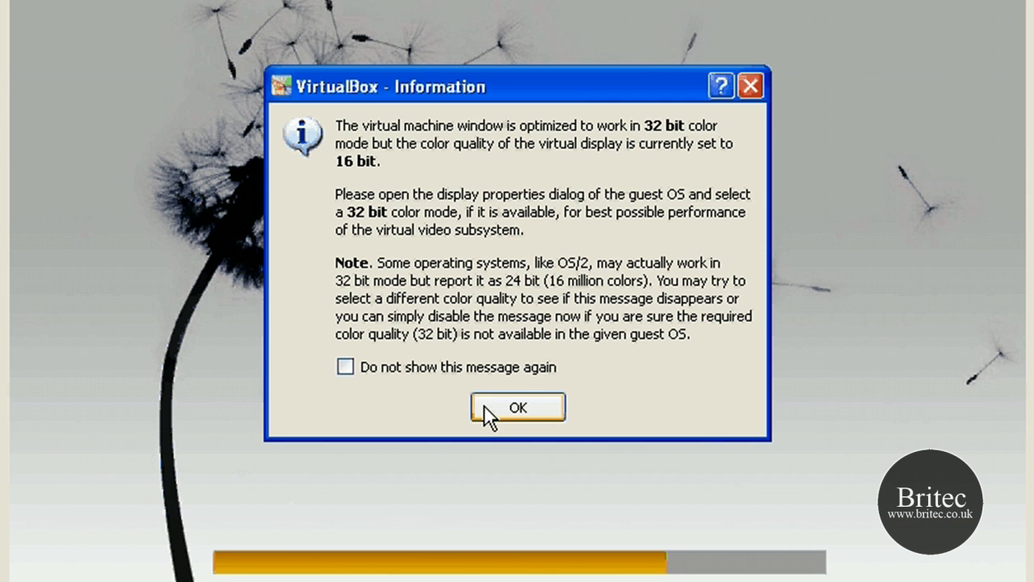
{"action": "left_click", "coordinate": [489, 408]}
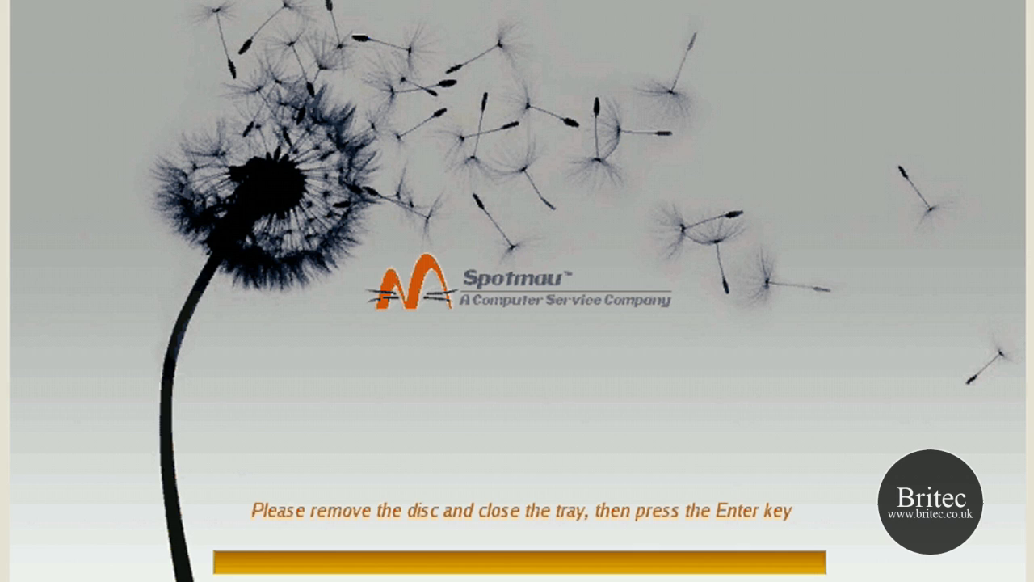
{"action": "key", "text": "Return"}
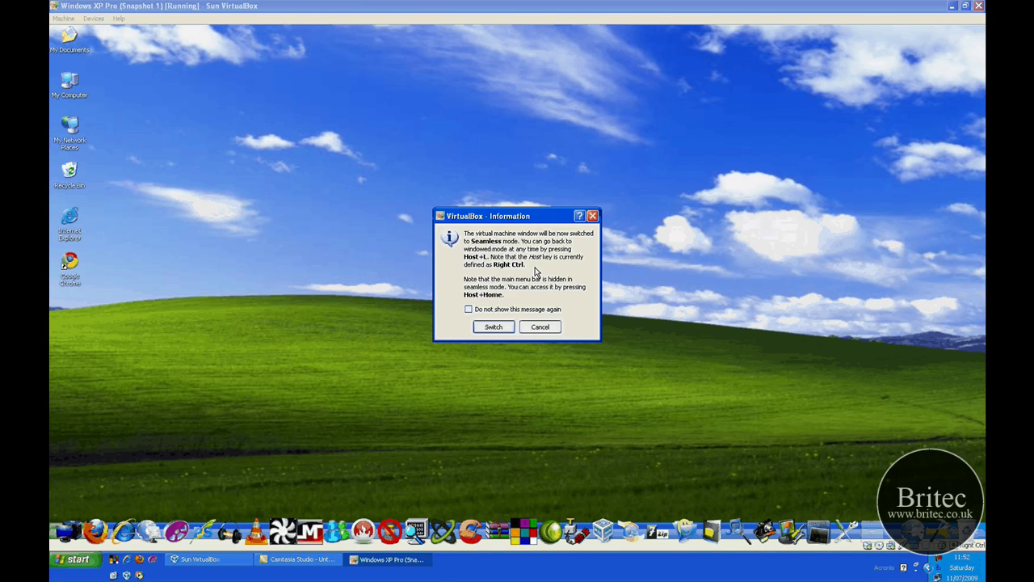
Dismiss the startup notice and open Local Disk (C:) to show the restored ntldr (245 KB) and ntdetect (47 KB).
{"action": "key", "text": "Return"}
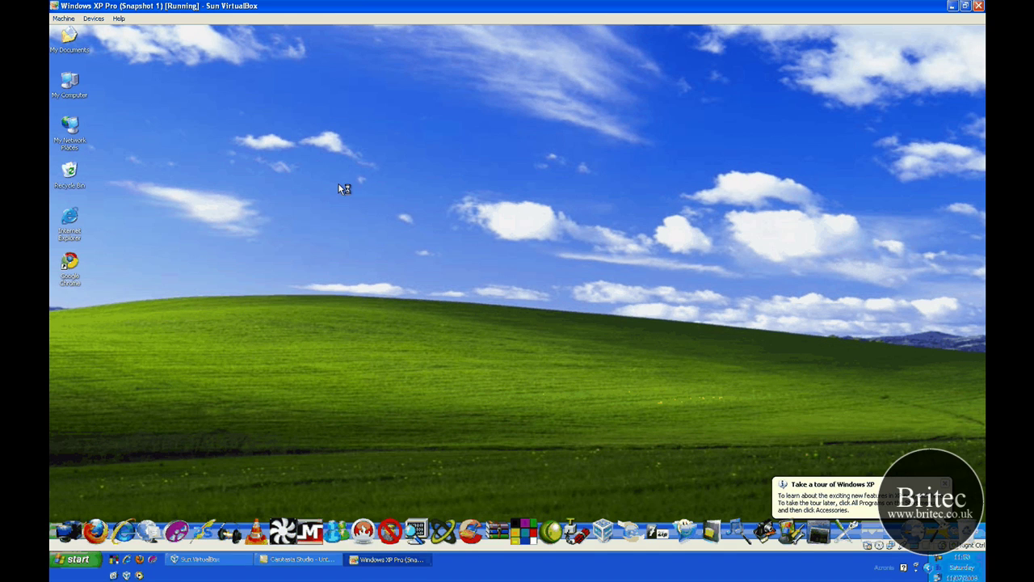
{"action": "double_click", "coordinate": [360, 266]}
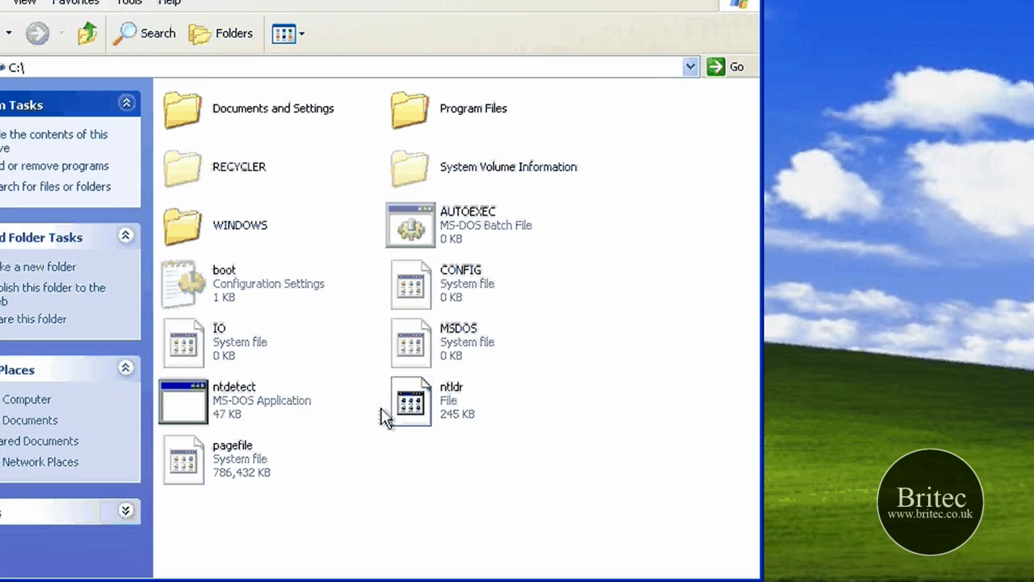
Apply the attribute settings in the ntldr file's Properties.
{"action": "mouse_move", "coordinate": [204, 408]}
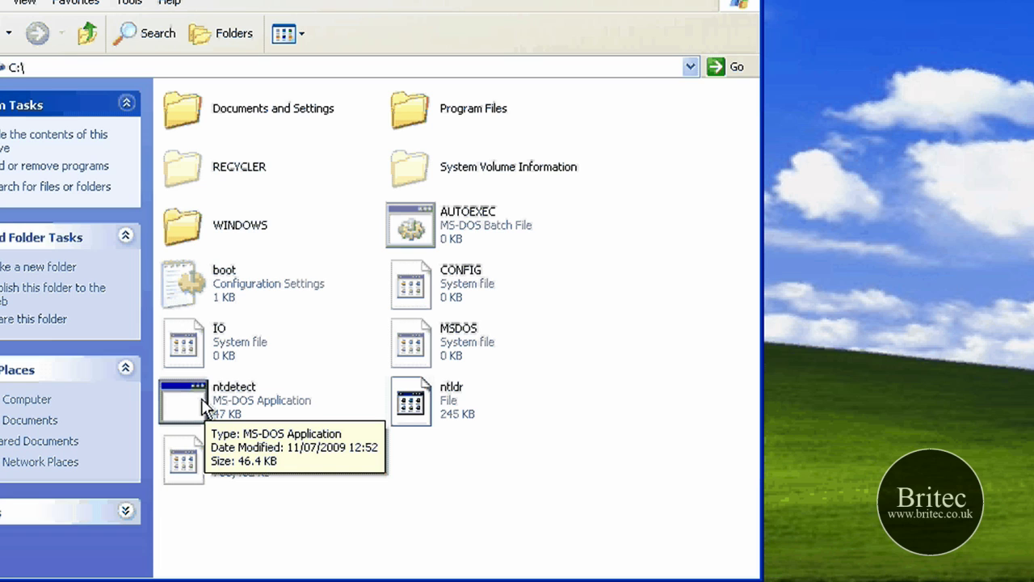
{"action": "mouse_move", "coordinate": [406, 356]}
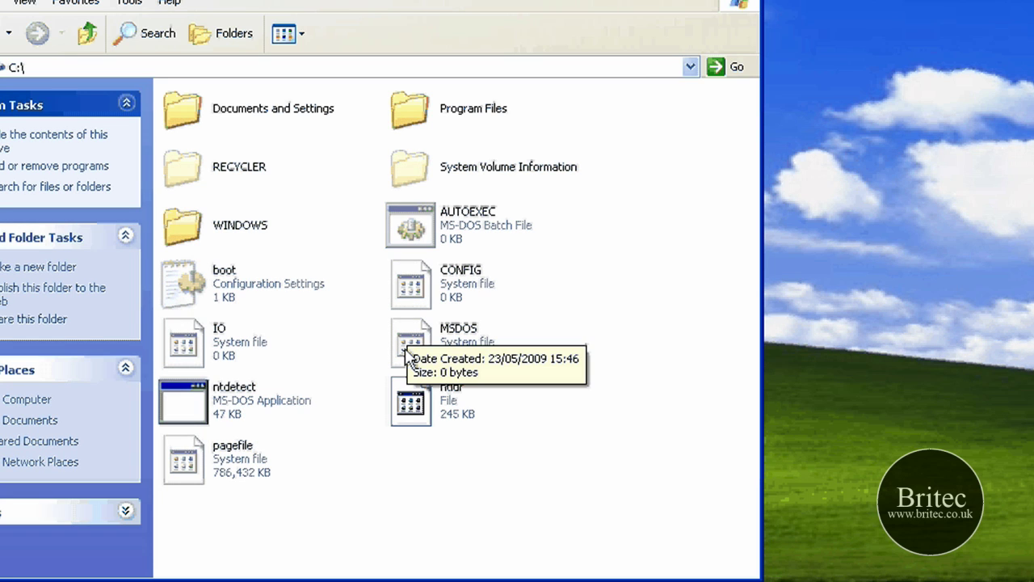
{"action": "right_click", "coordinate": [423, 405]}
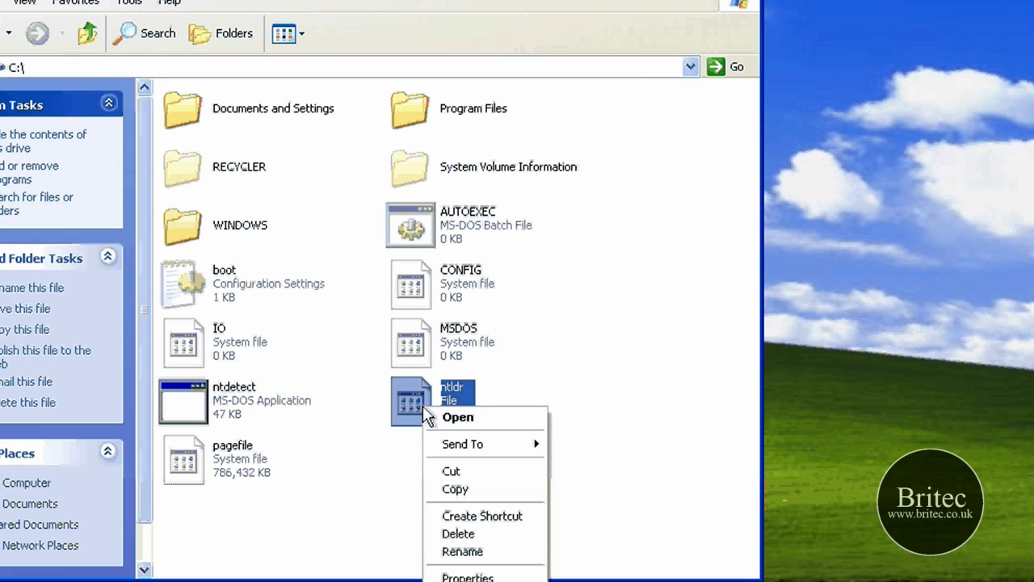
{"action": "left_click", "coordinate": [469, 576]}
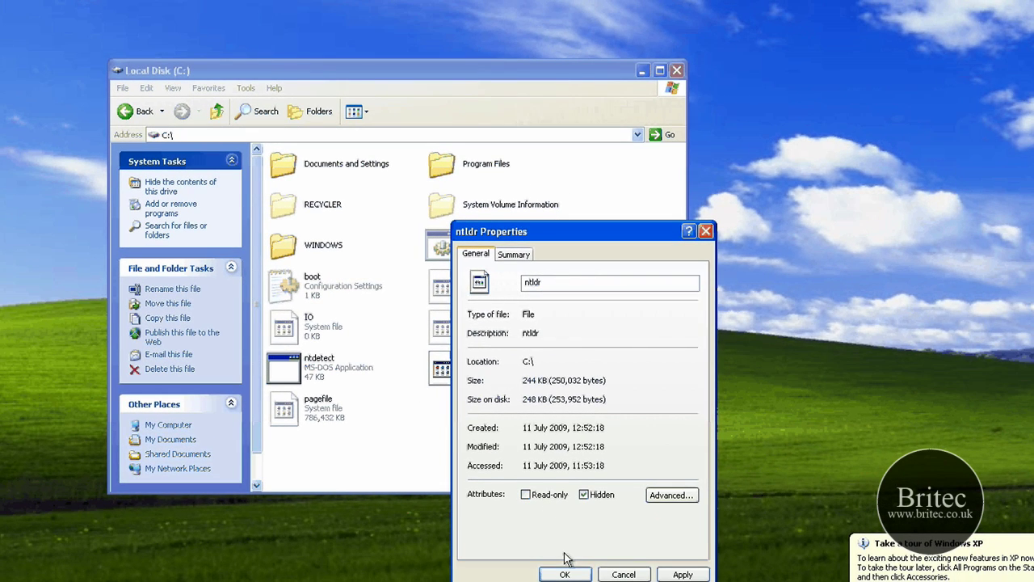
{"action": "left_click", "coordinate": [674, 576]}
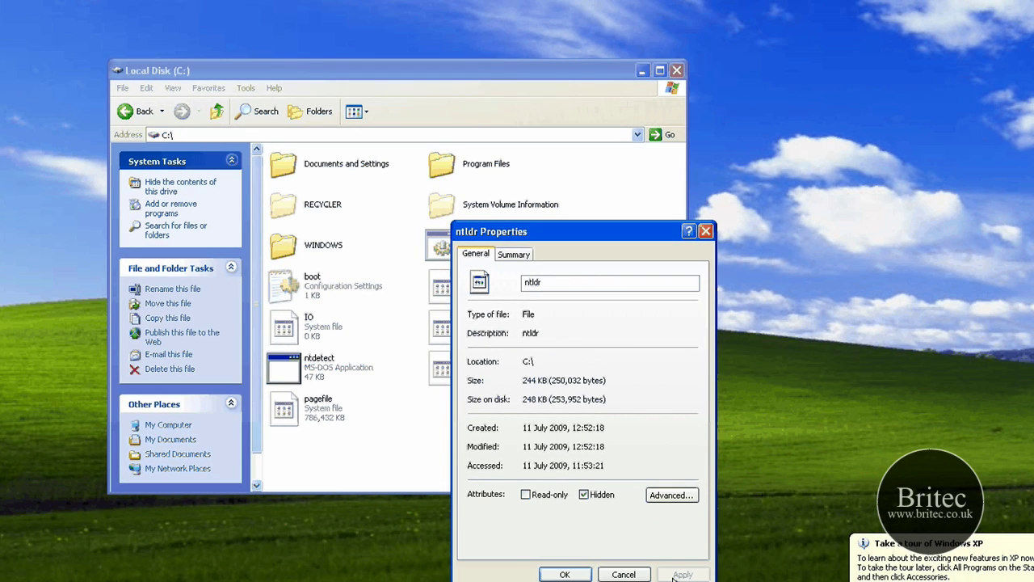
{"action": "left_click", "coordinate": [565, 575]}
Set ntdetect as a Hidden file in its Properties and move the drive window aside.
{"action": "left_click", "coordinate": [305, 380]}
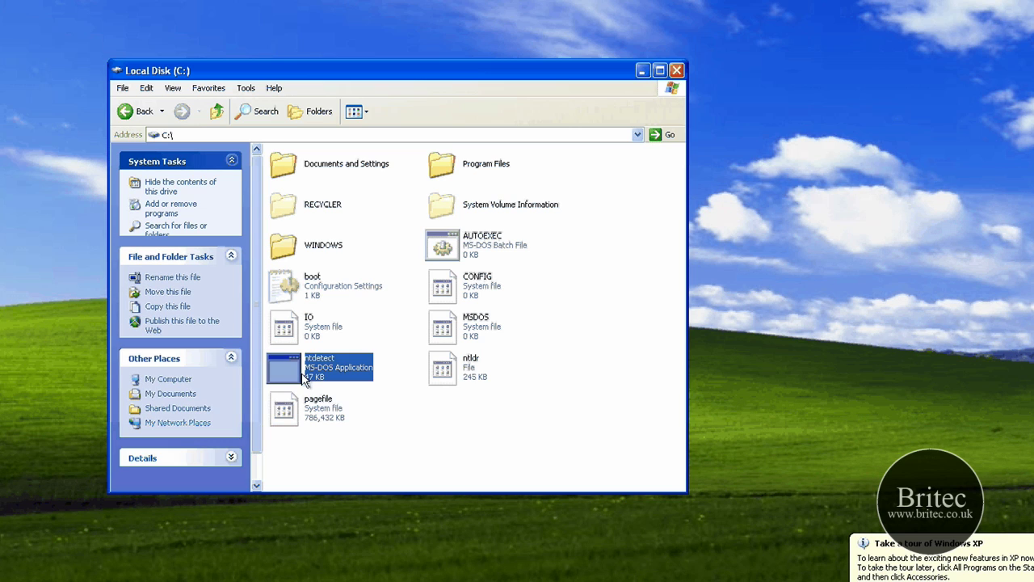
{"action": "right_click", "coordinate": [306, 380]}
{"action": "left_click", "coordinate": [341, 491]}
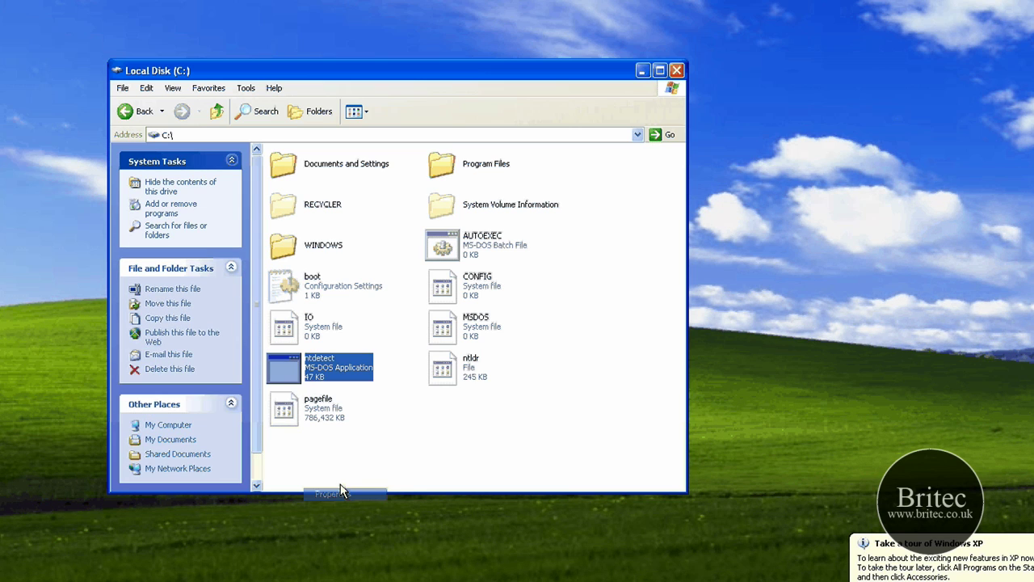
{"action": "left_click", "coordinate": [437, 495]}
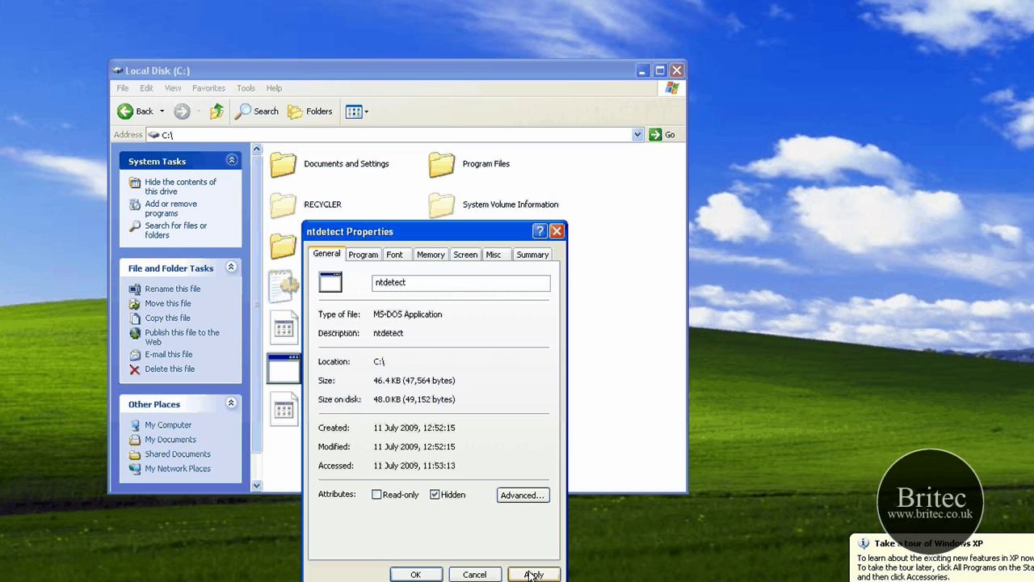
{"action": "left_click", "coordinate": [415, 574]}
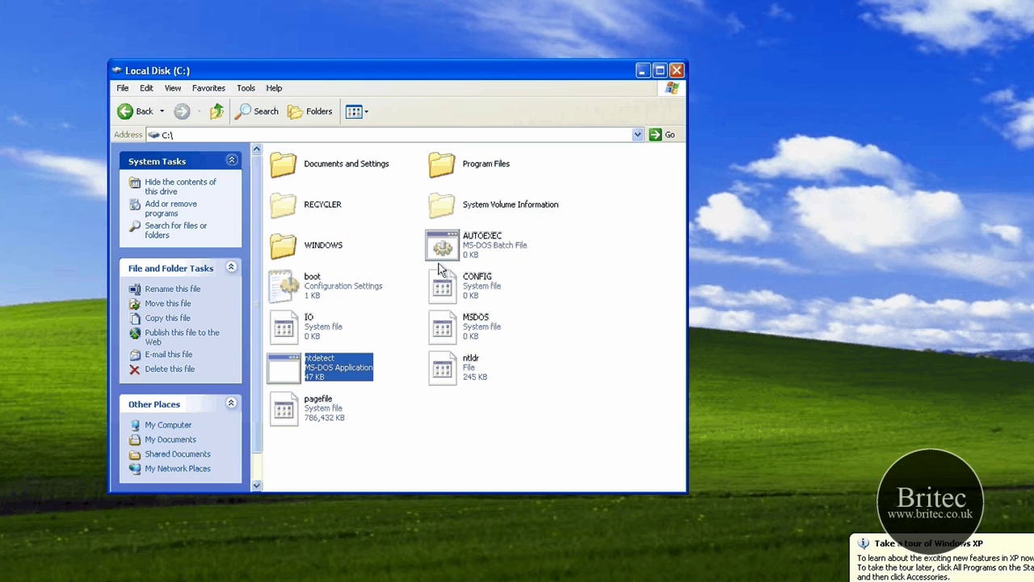
{"action": "left_click_drag", "start_coordinate": [396, 70], "coordinate": [424, 27]}
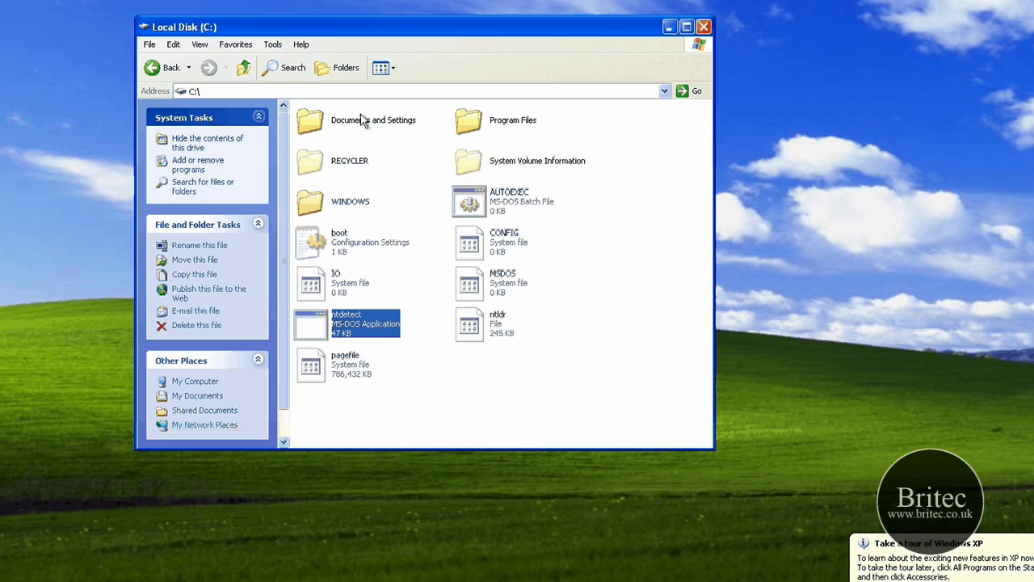